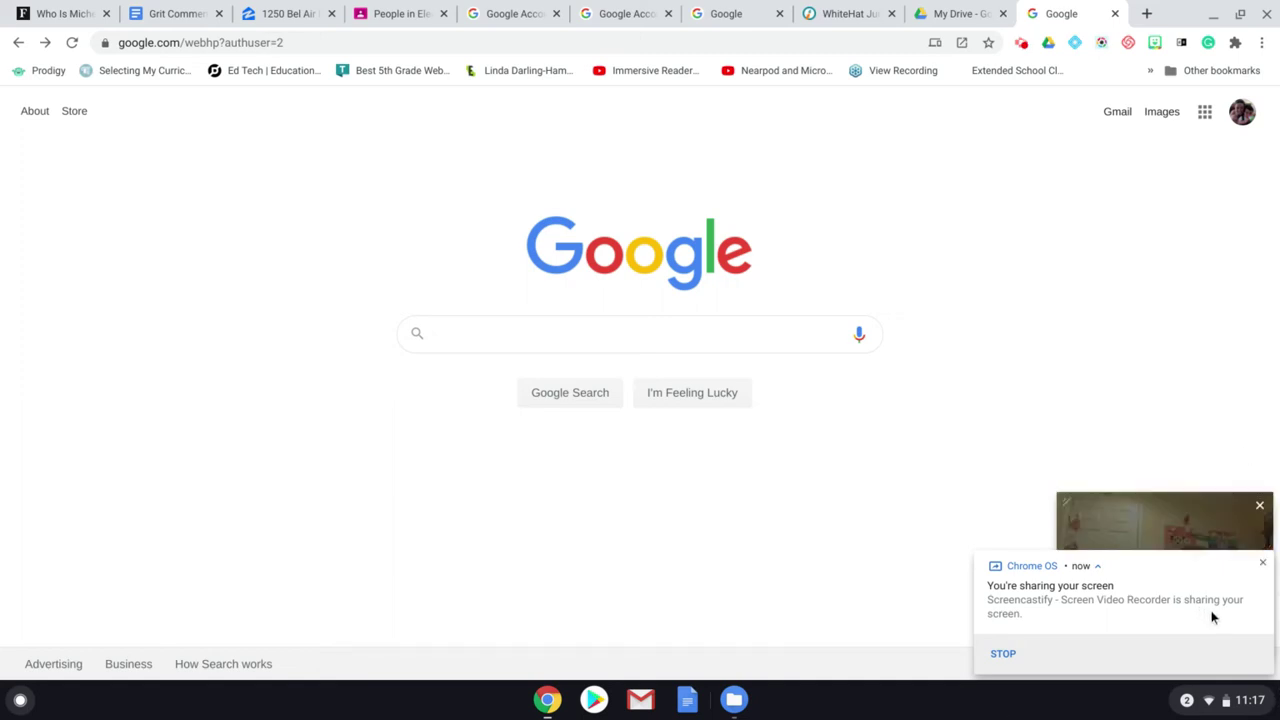
- Dismiss the notification and launch Google Classroom from the Google apps menu
left_click(1265, 563)
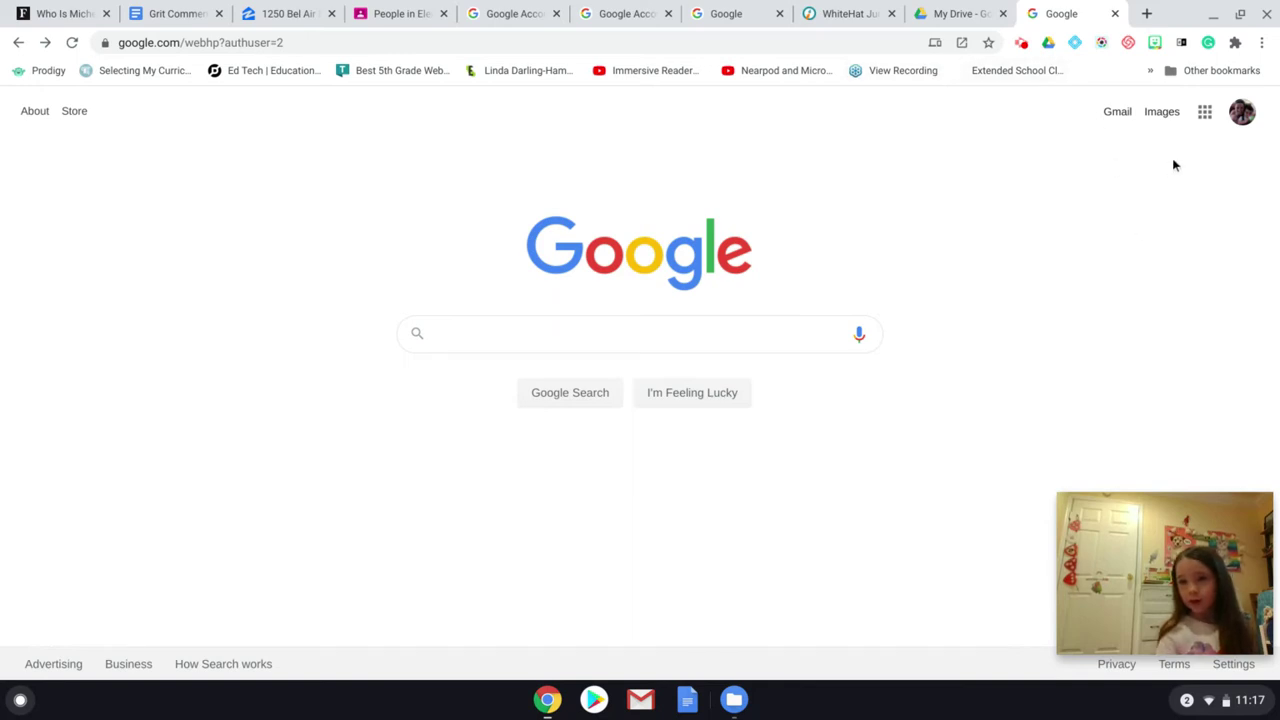
left_click(1205, 110)
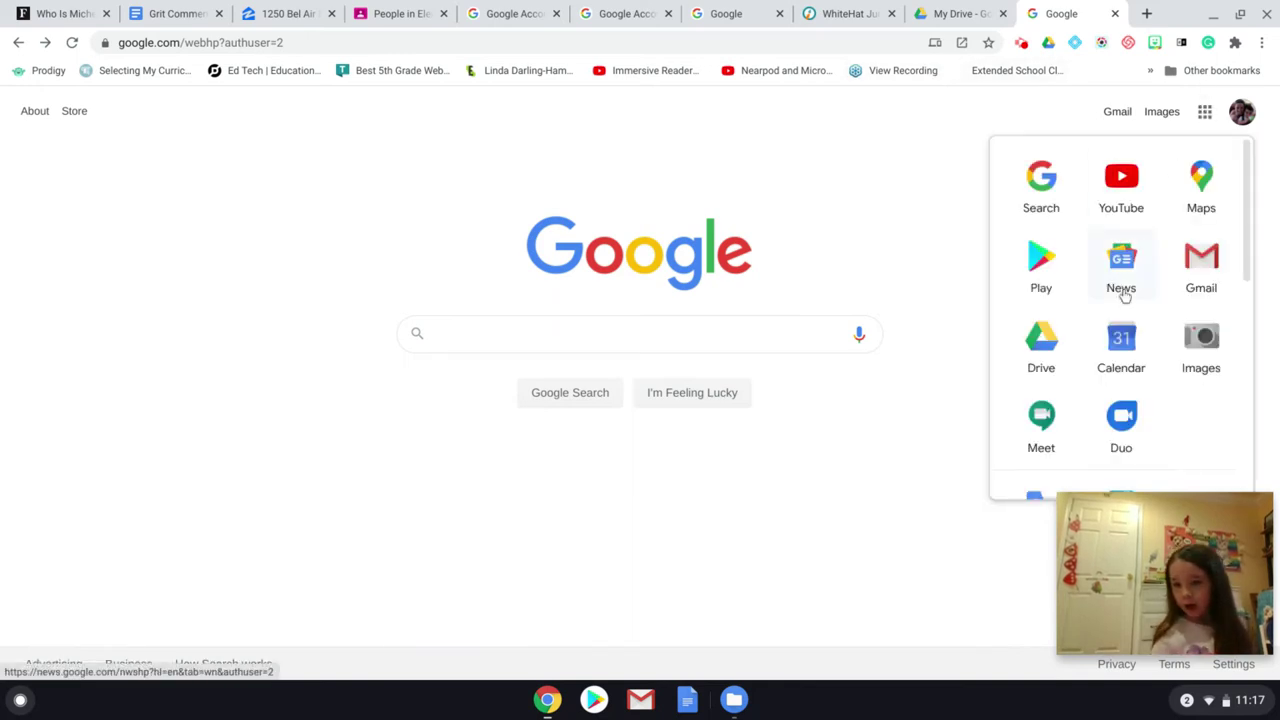
scroll(1123, 295, "down", 3)
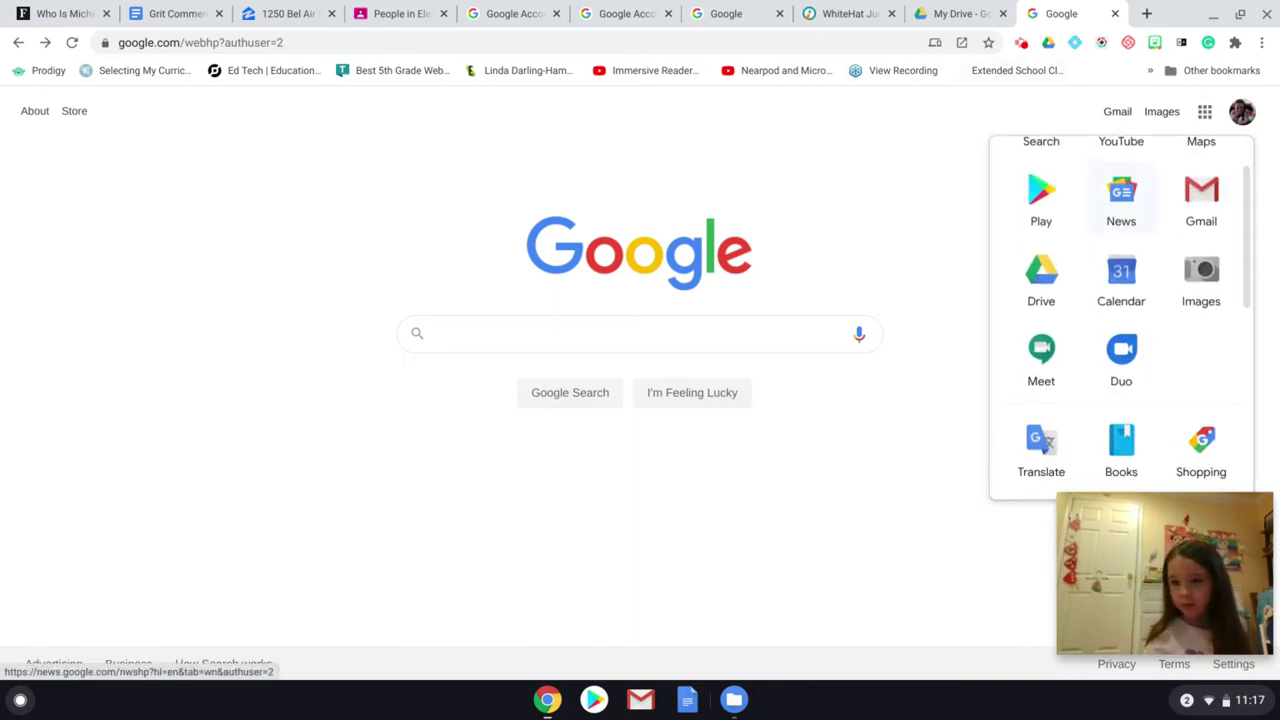
scroll(1121, 300, "down", 1)
scroll(1121, 300, "down", 1)
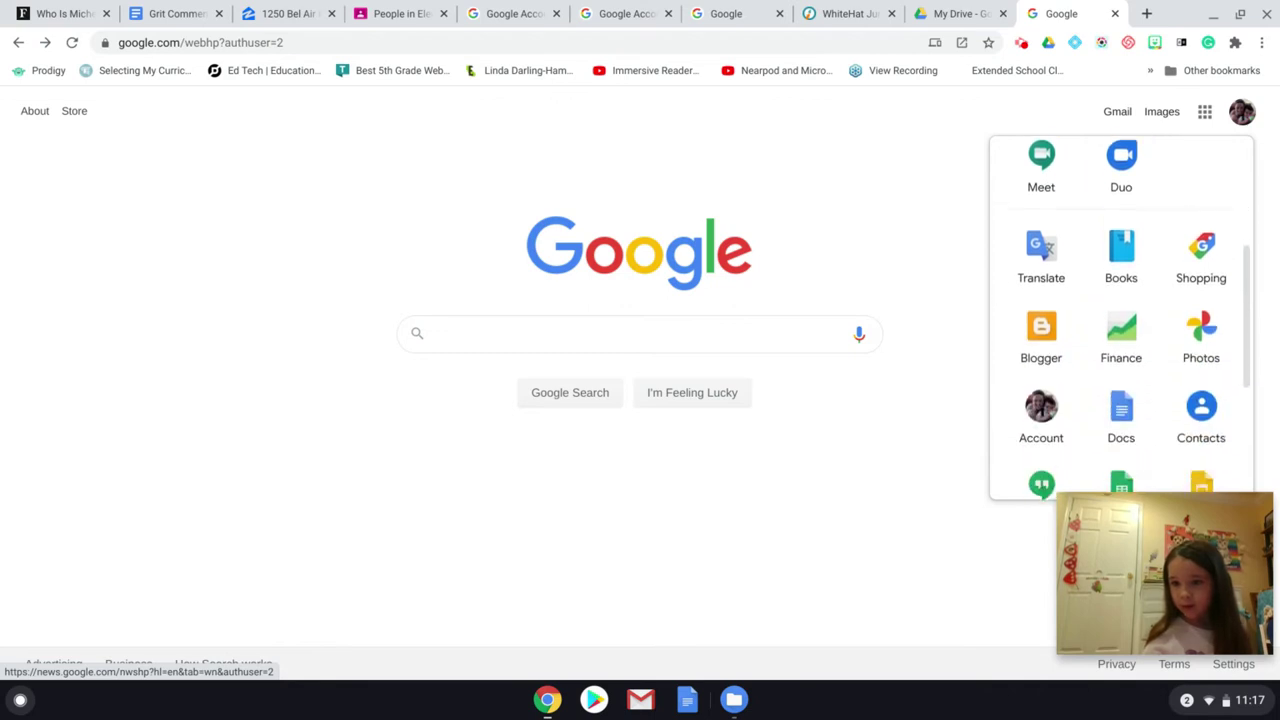
scroll(1121, 300, "down", 1)
scroll(1121, 300, "down", 1)
scroll(1121, 320, "down", 1)
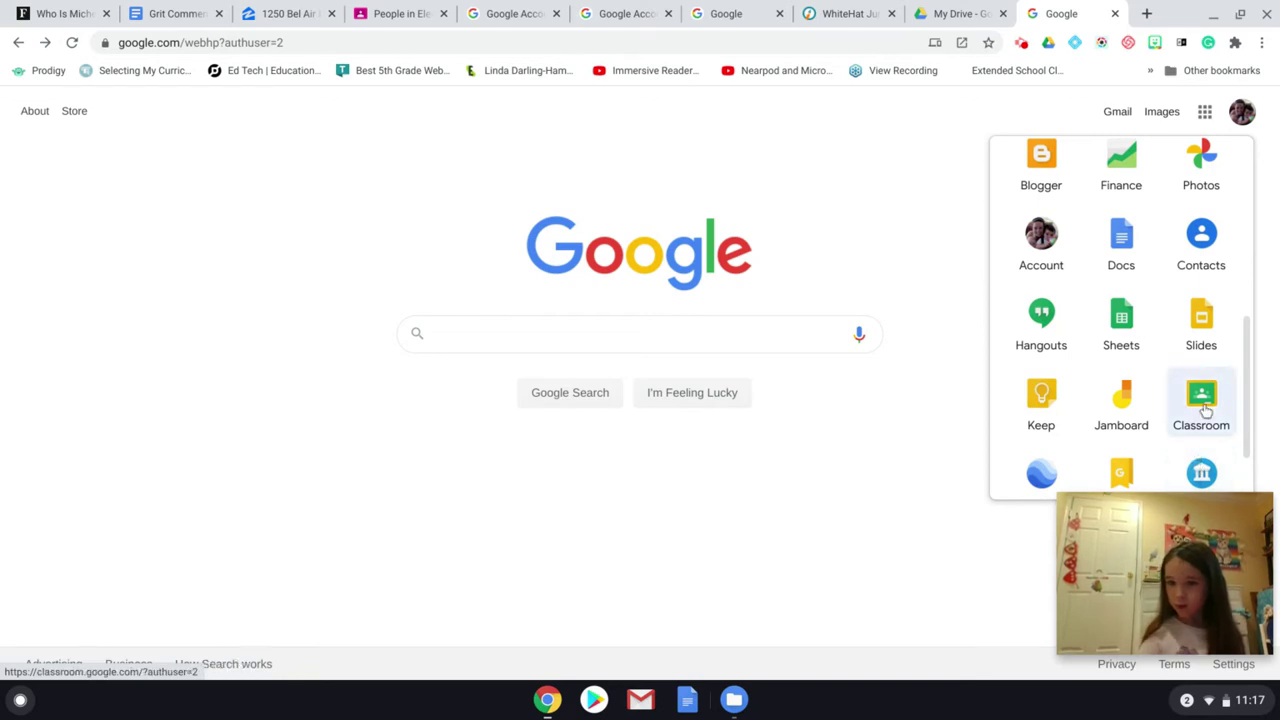
left_click(1202, 405)
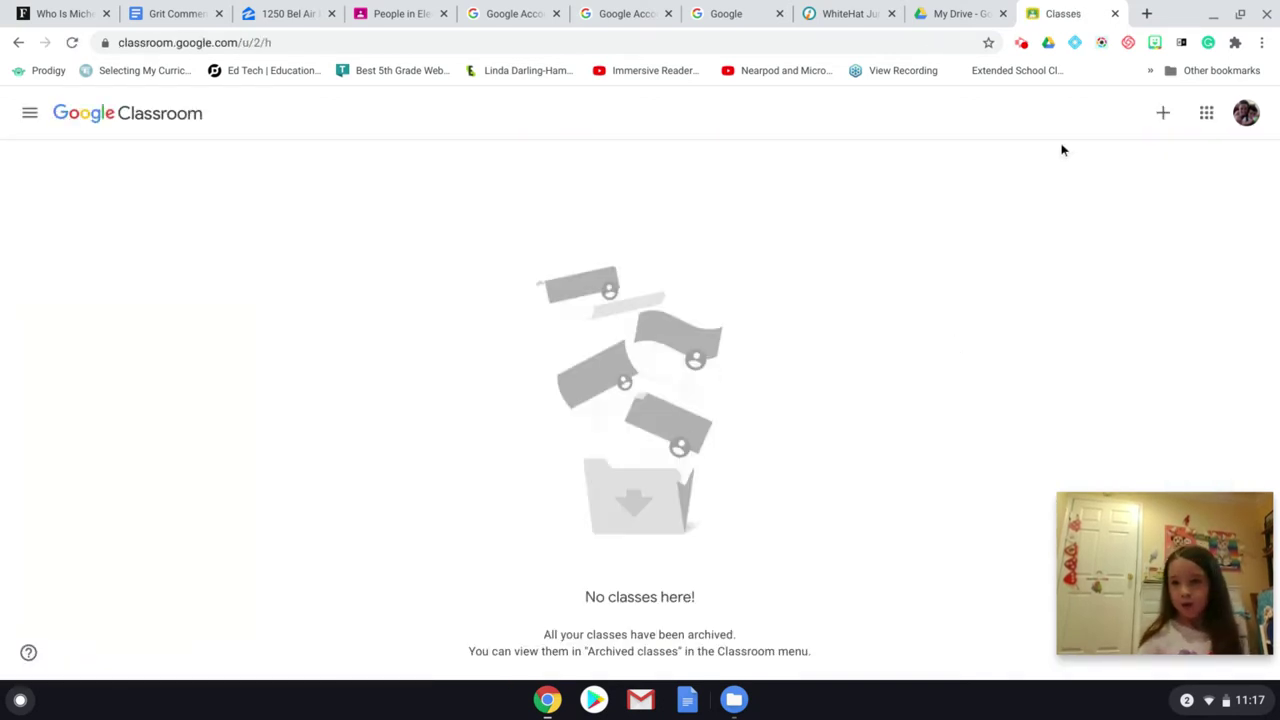
left_click(1163, 112)
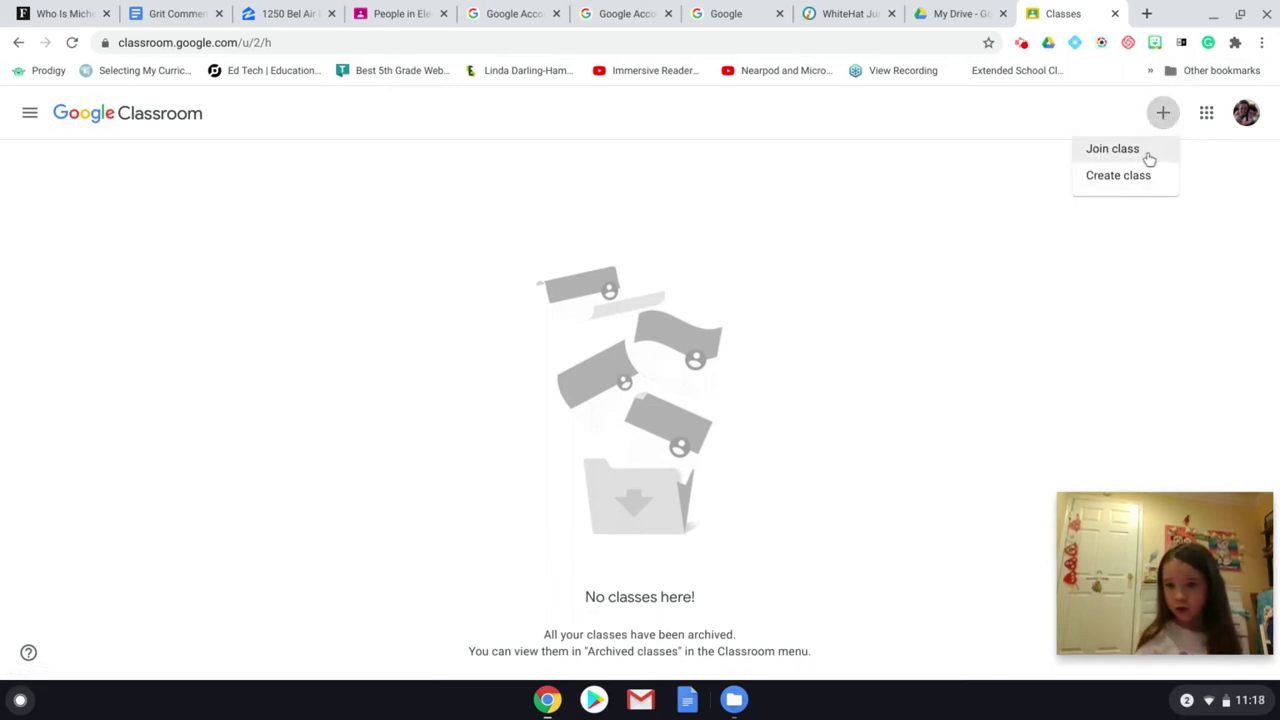
- Join the Elementary Math class by entering its class code
left_click(1142, 152)
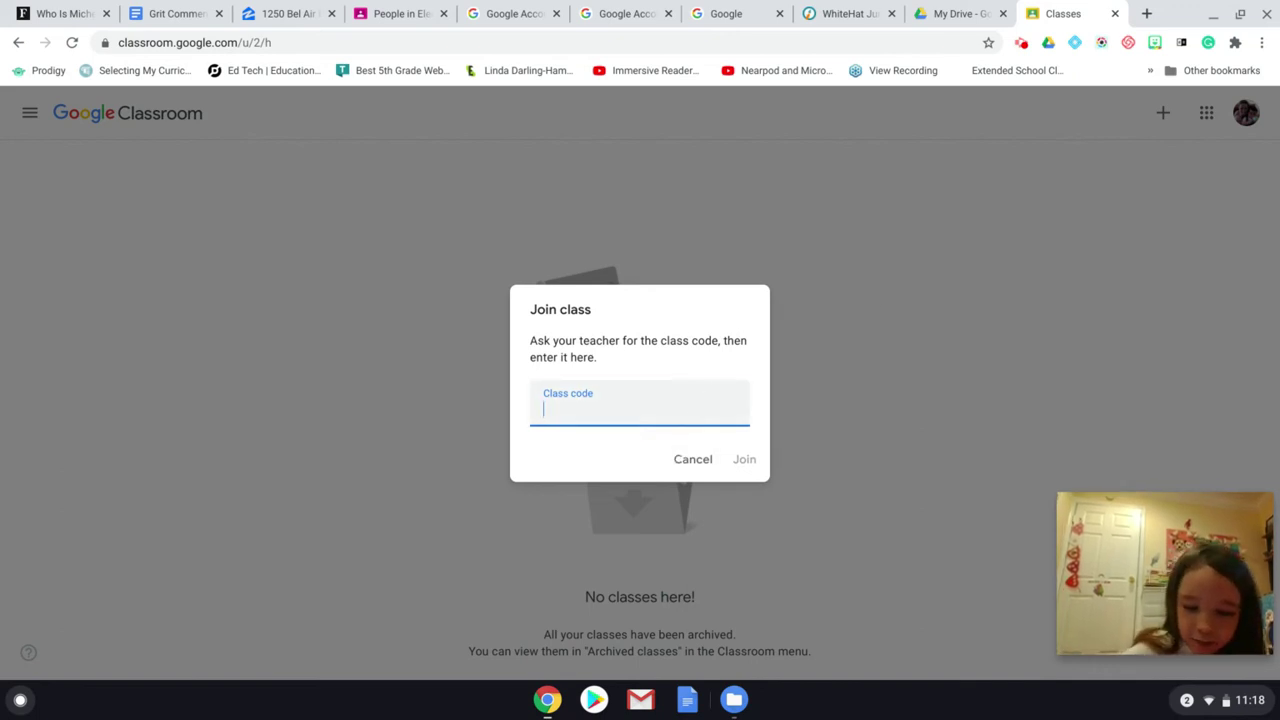
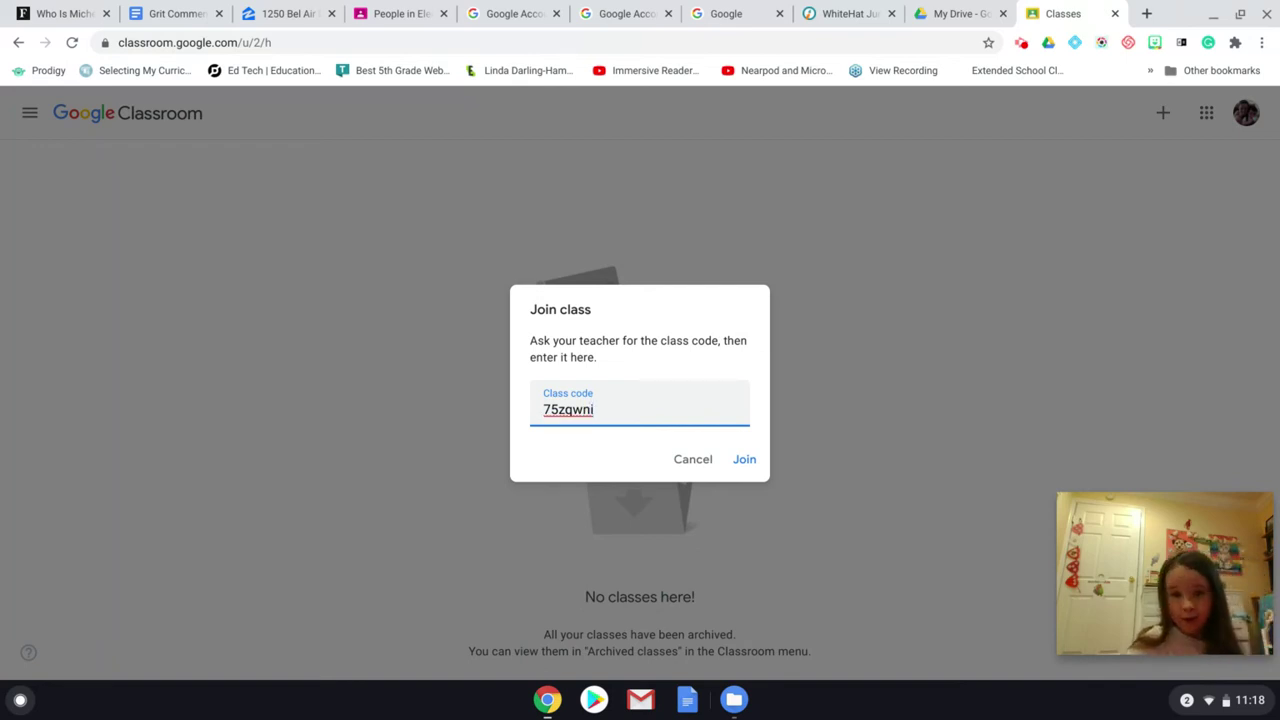
left_click(752, 465)
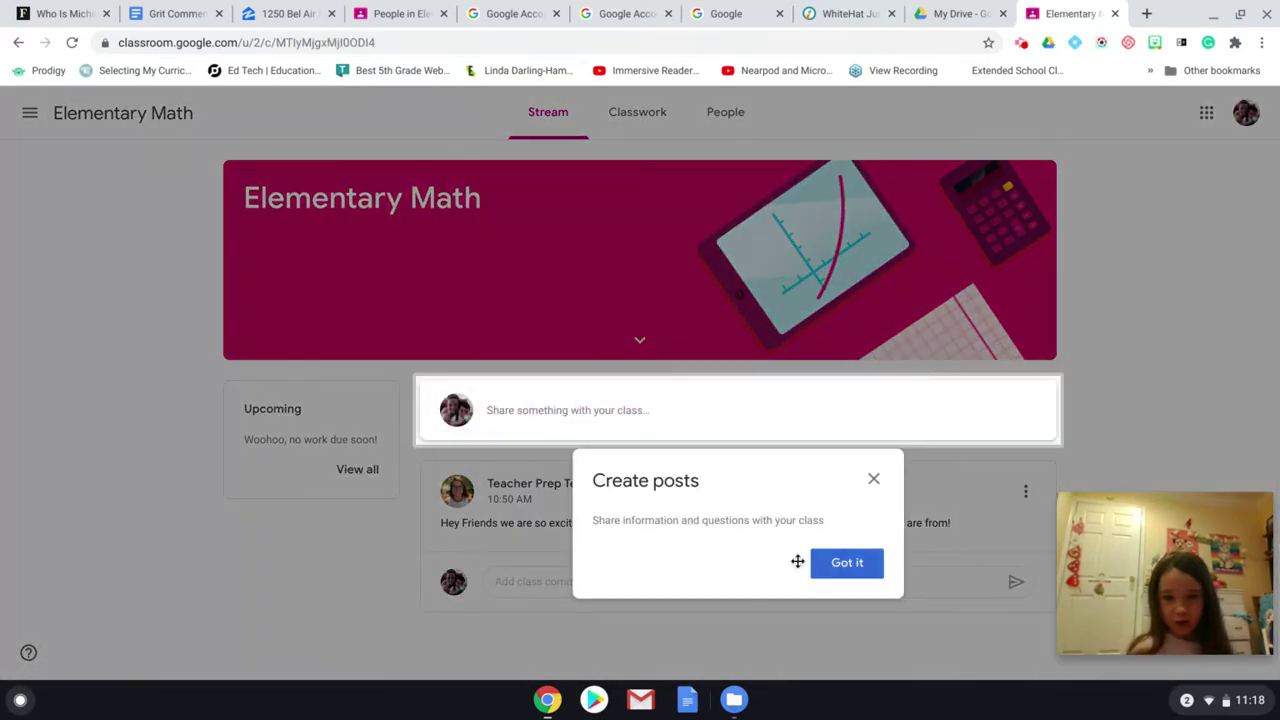
- Start a new Elementary Math stream post reading 'im 7 years'
left_click(683, 428)
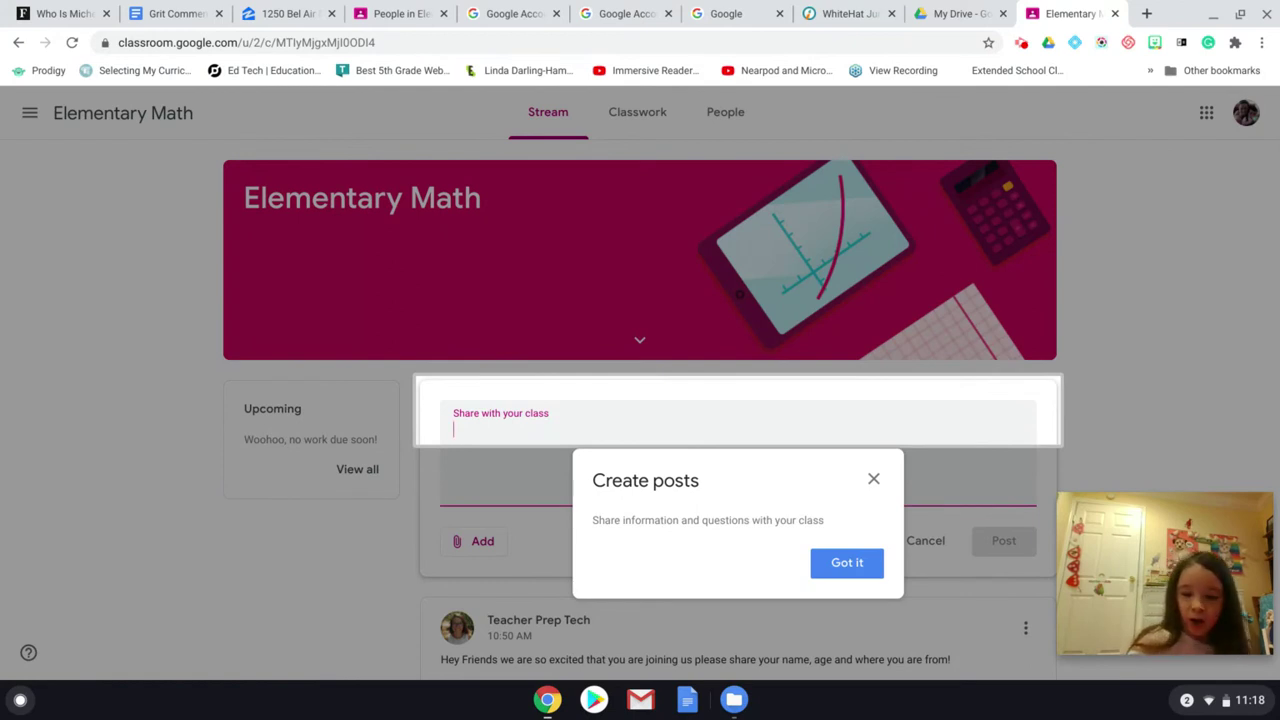
type("im")
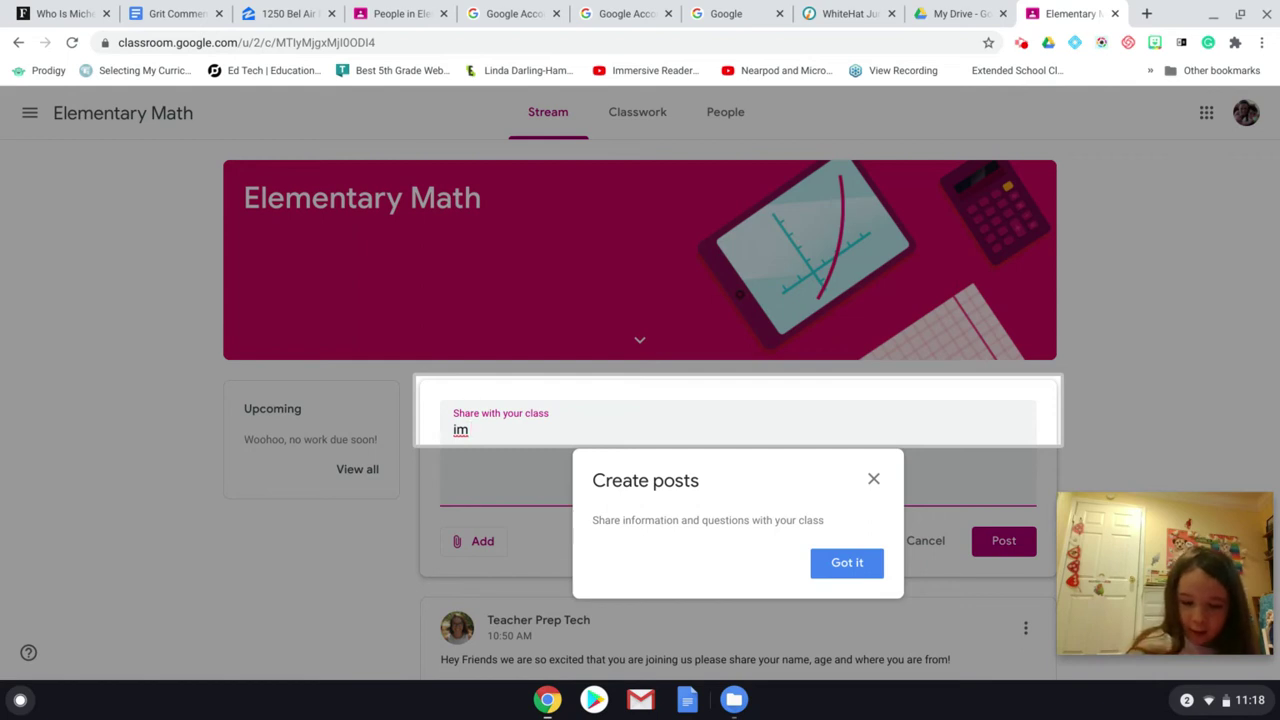
type(" 7 year")
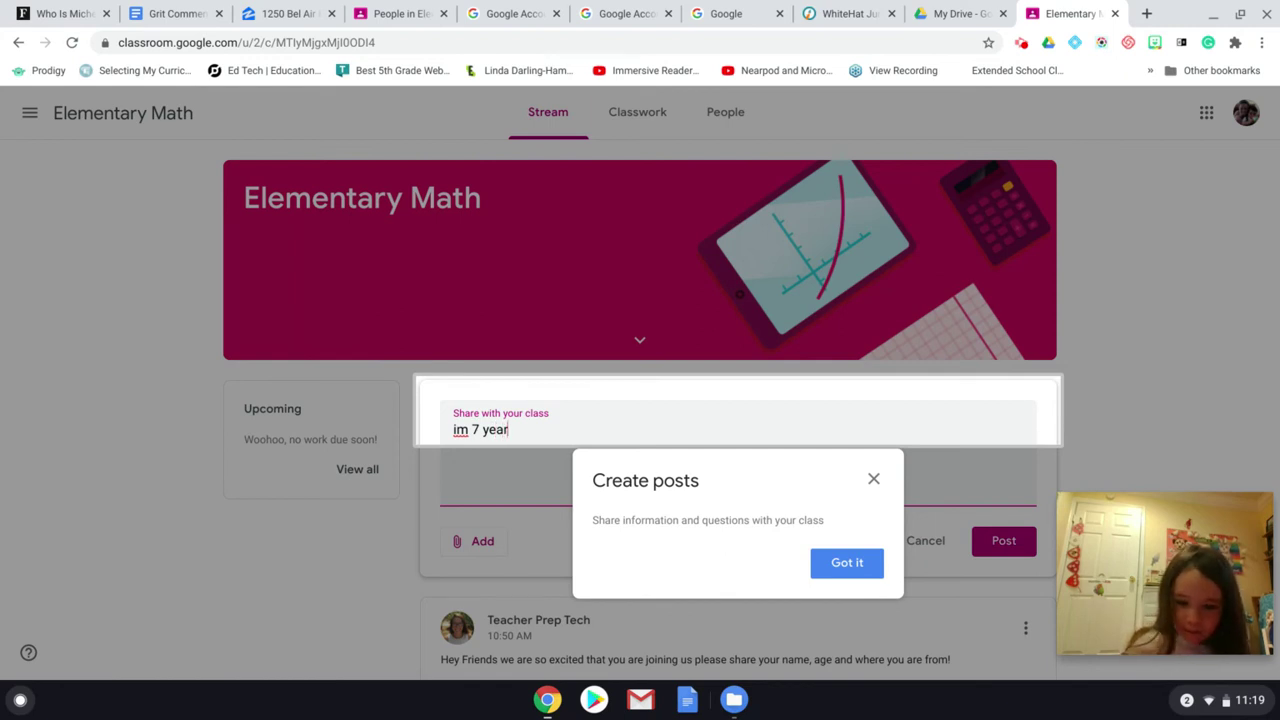
type("s o")
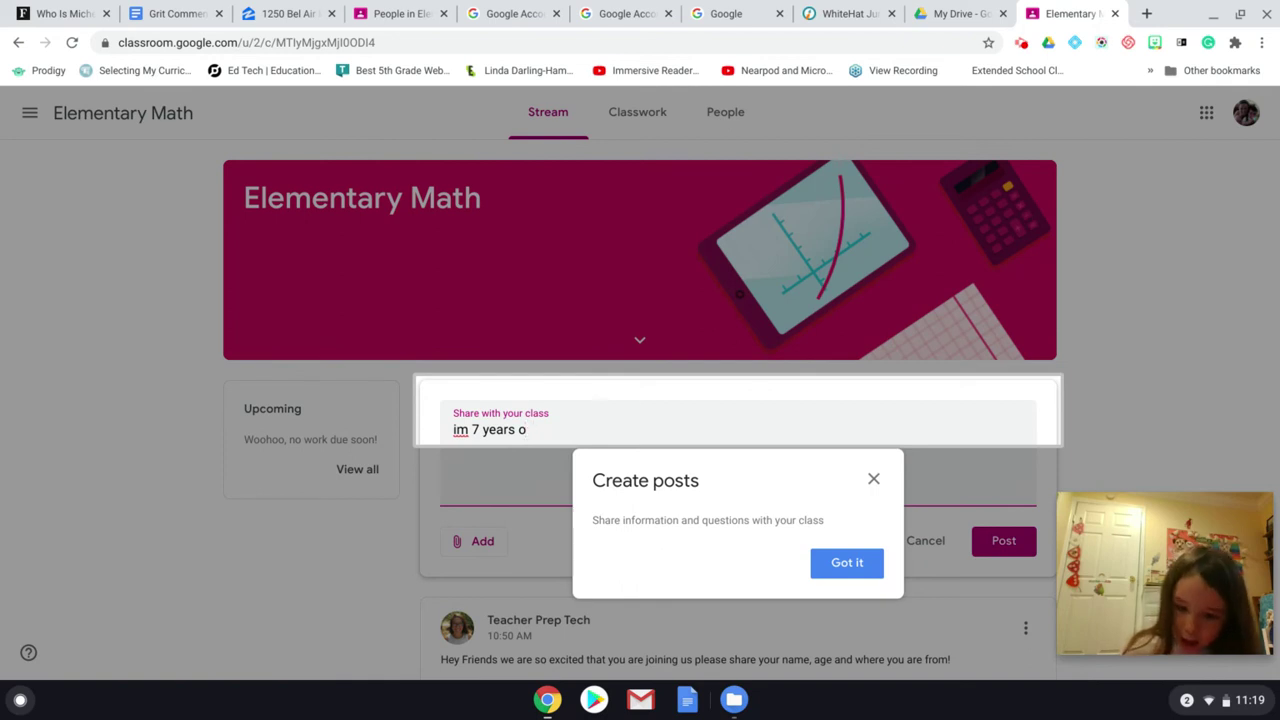
- Complete the draft as 'im 7 years old i am from californa', correcting a typo
type("d i am g")
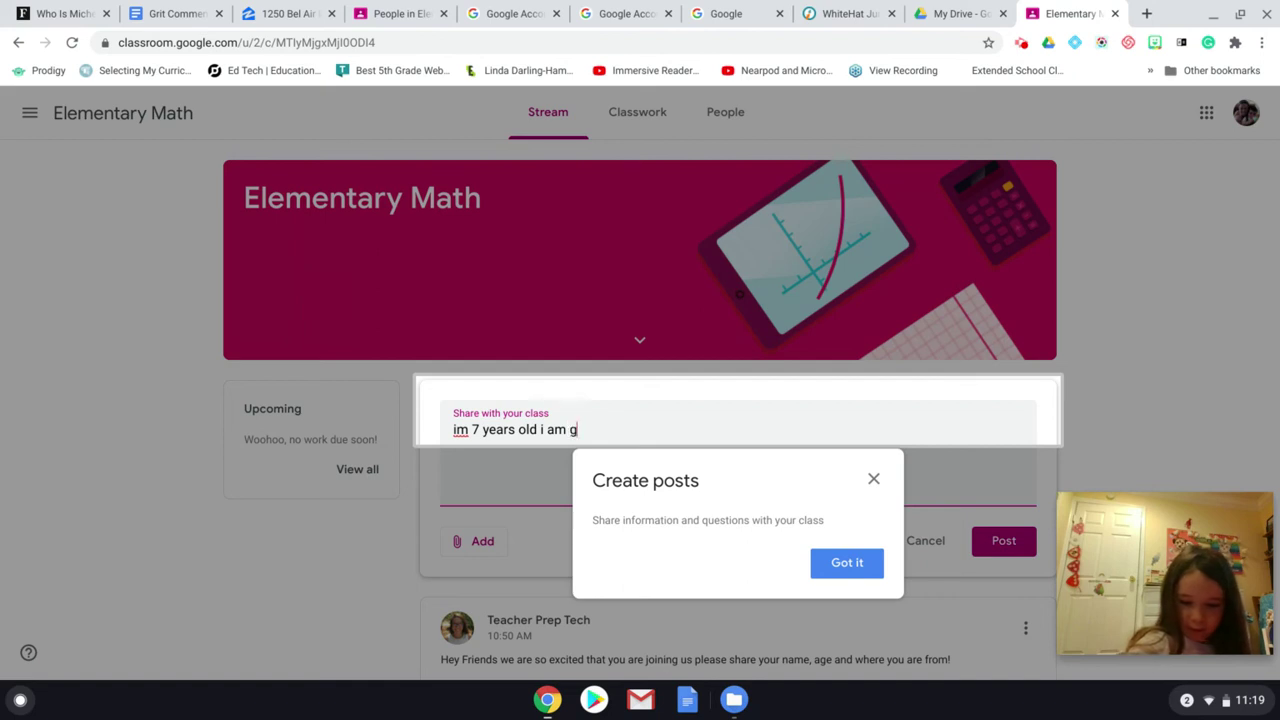
key("BackSpace")
type("f")
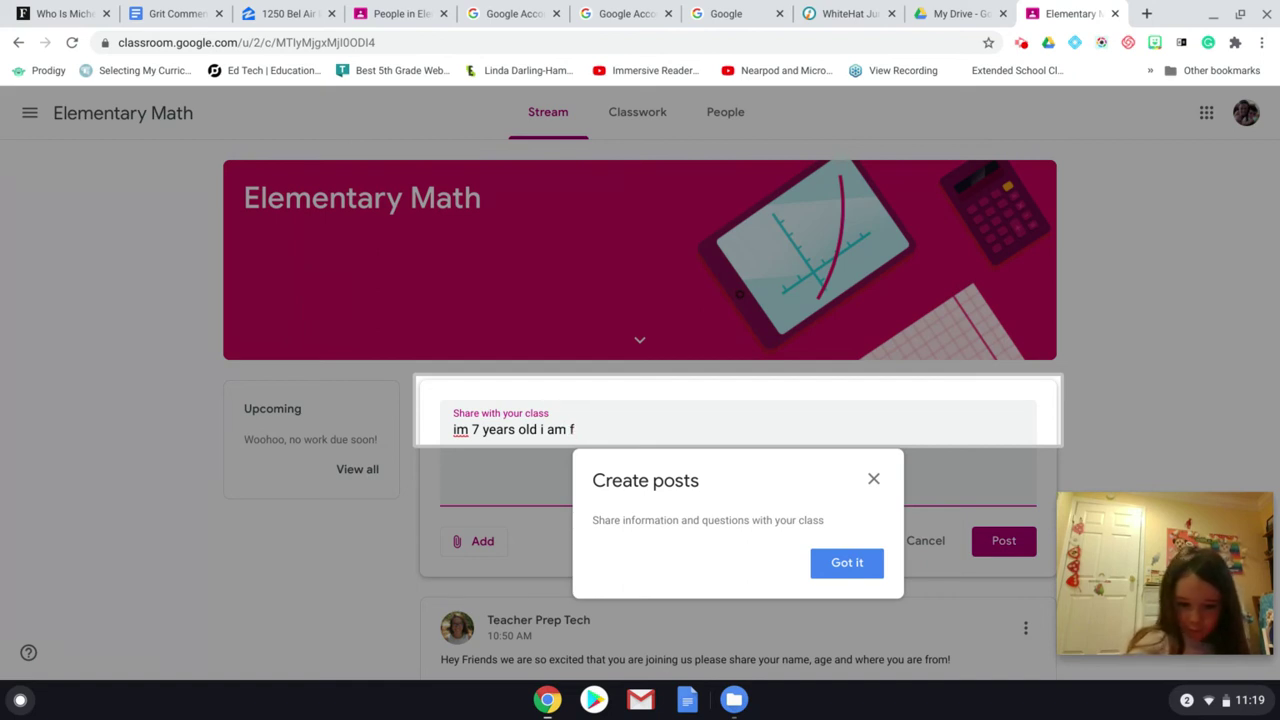
type("rom c")
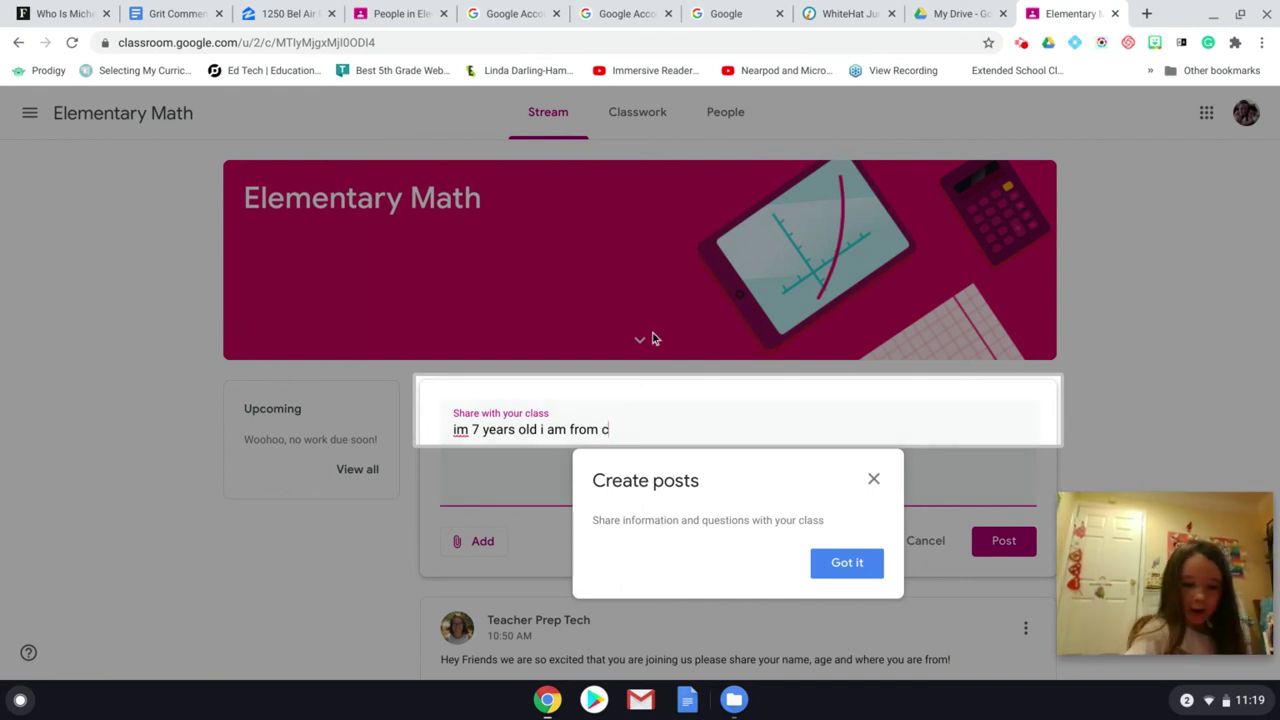
type("al")
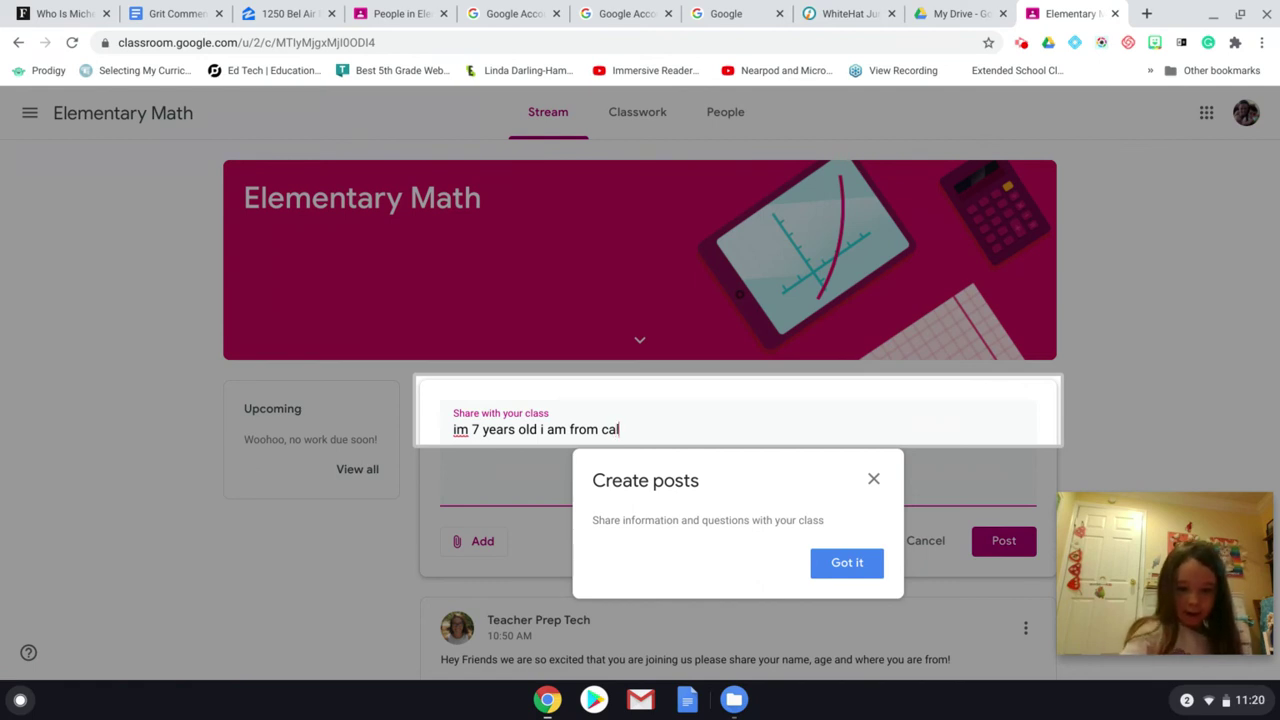
type("i")
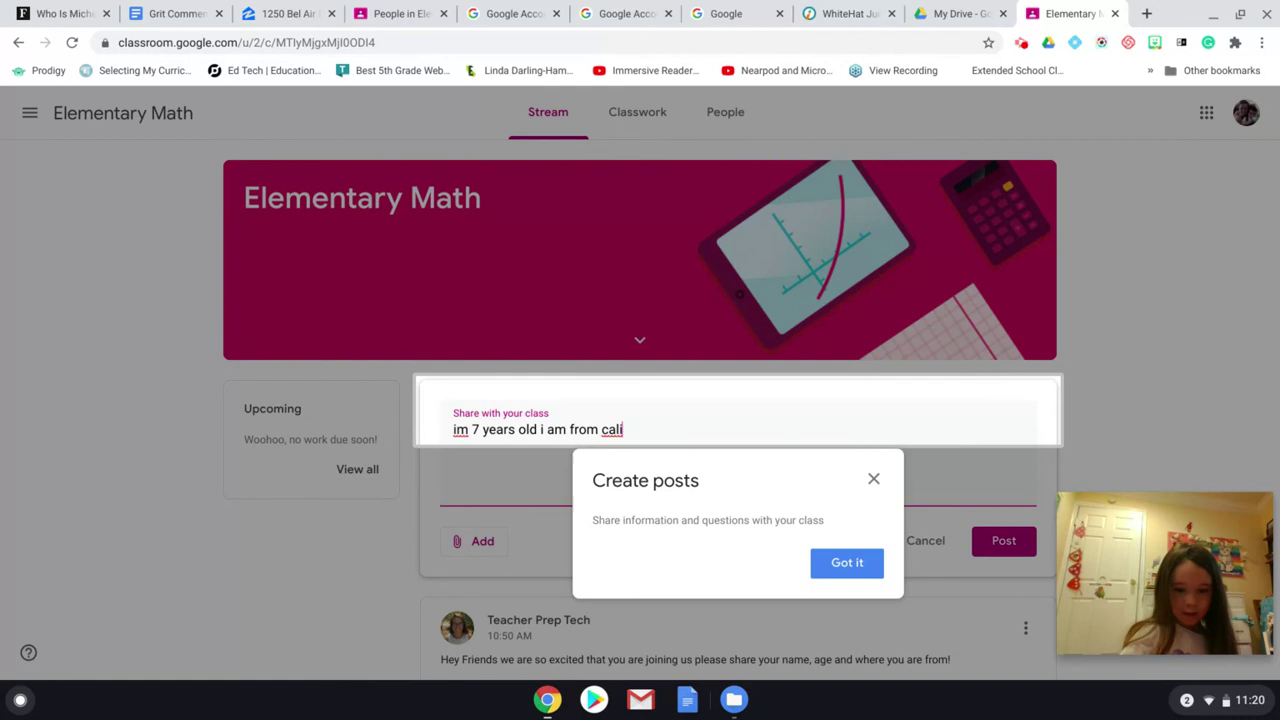
type("fo")
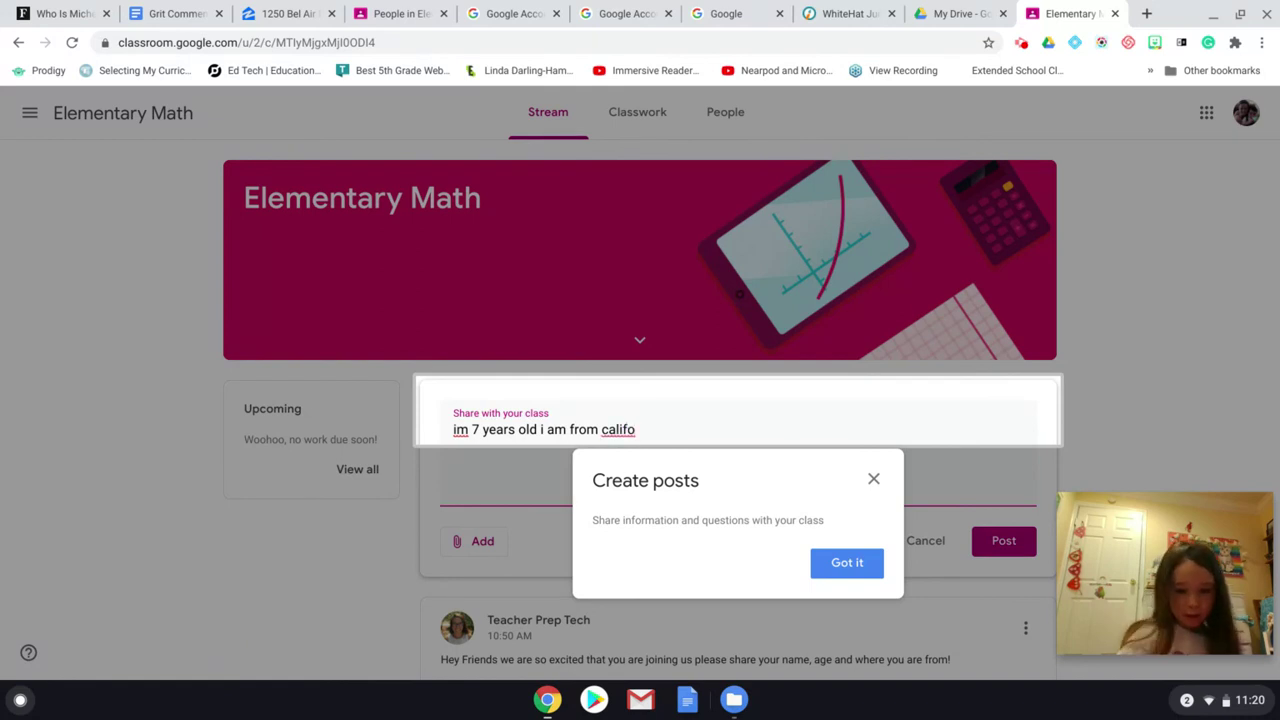
type("r")
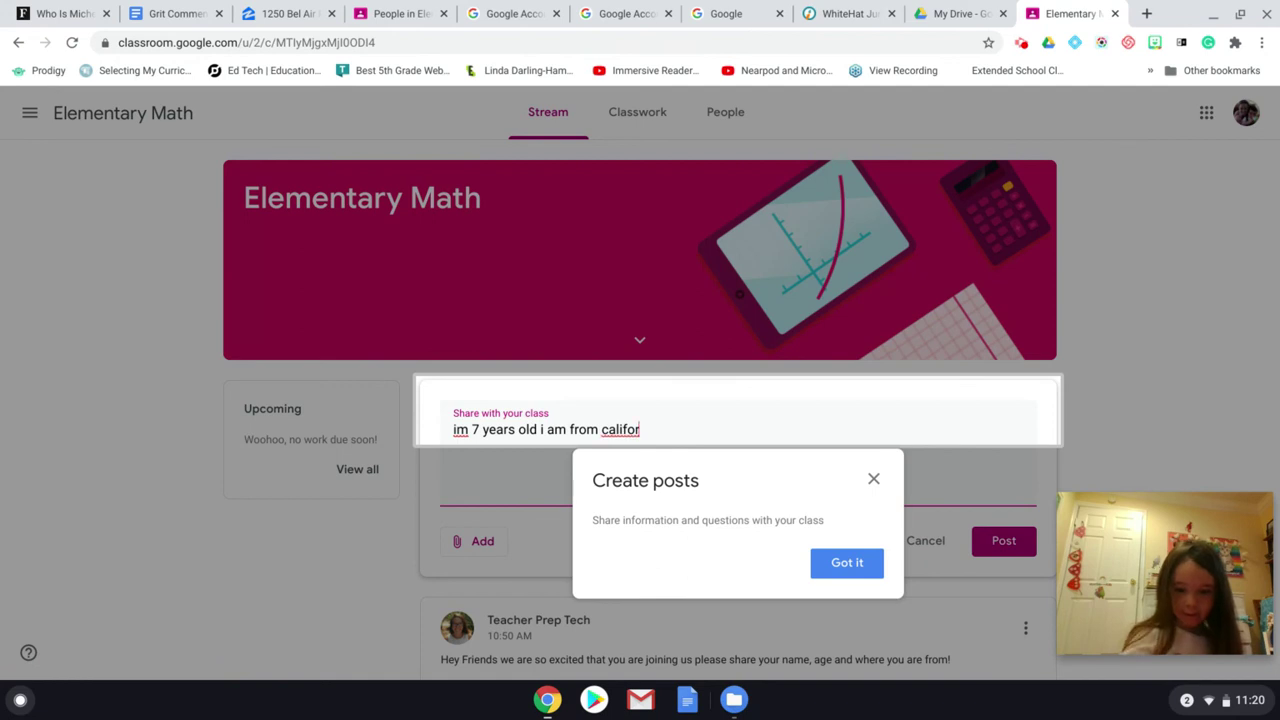
type("na")
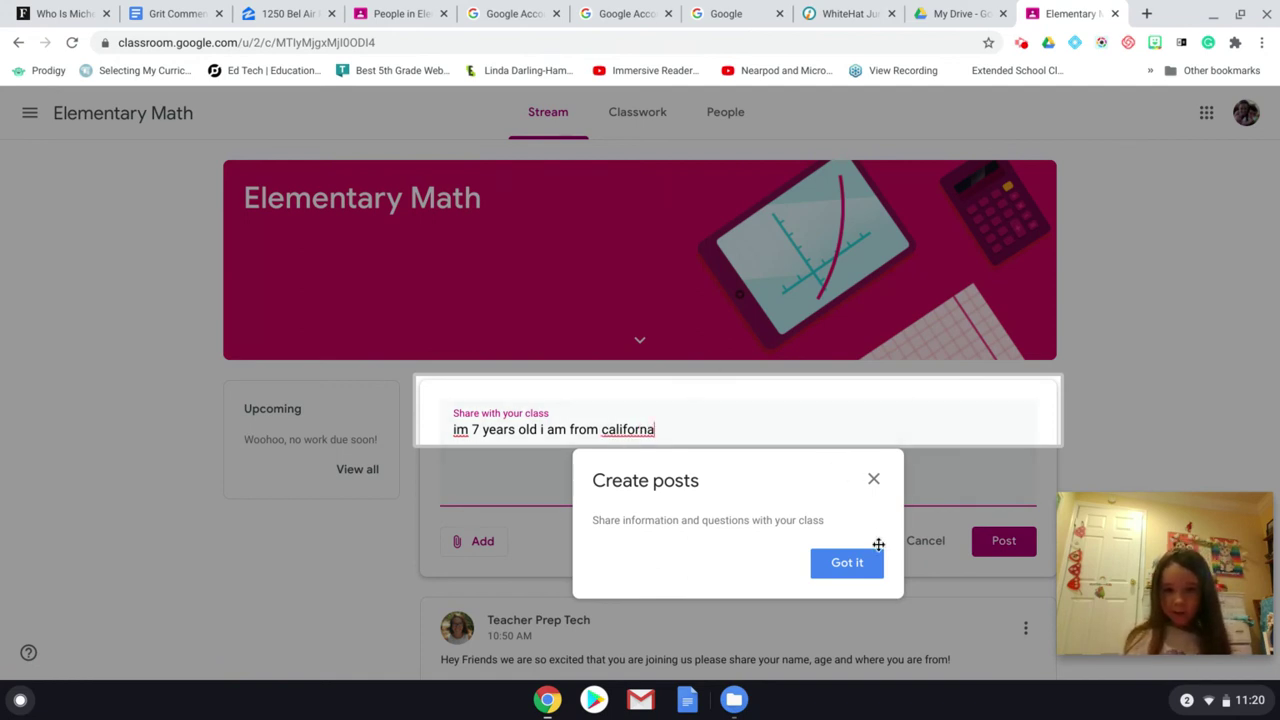
left_click(843, 565)
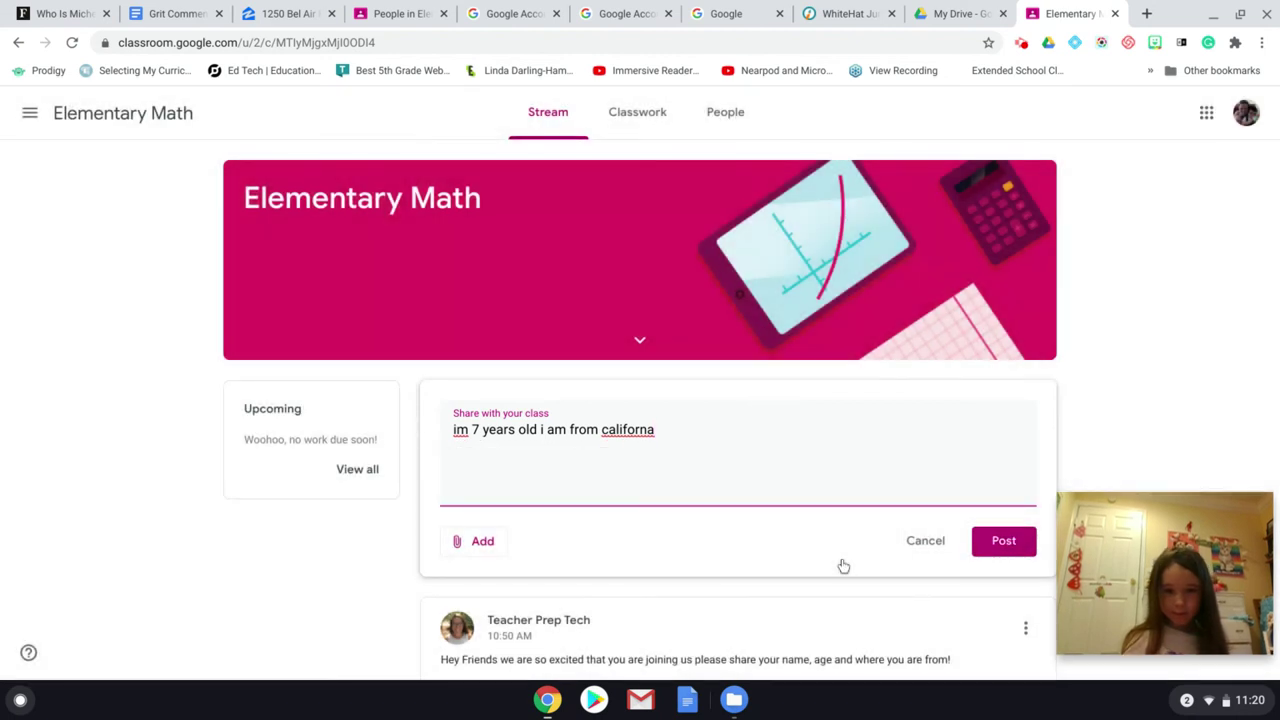
- Publish the self-introduction post to the top of the Elementary Math stream
left_click(998, 545)
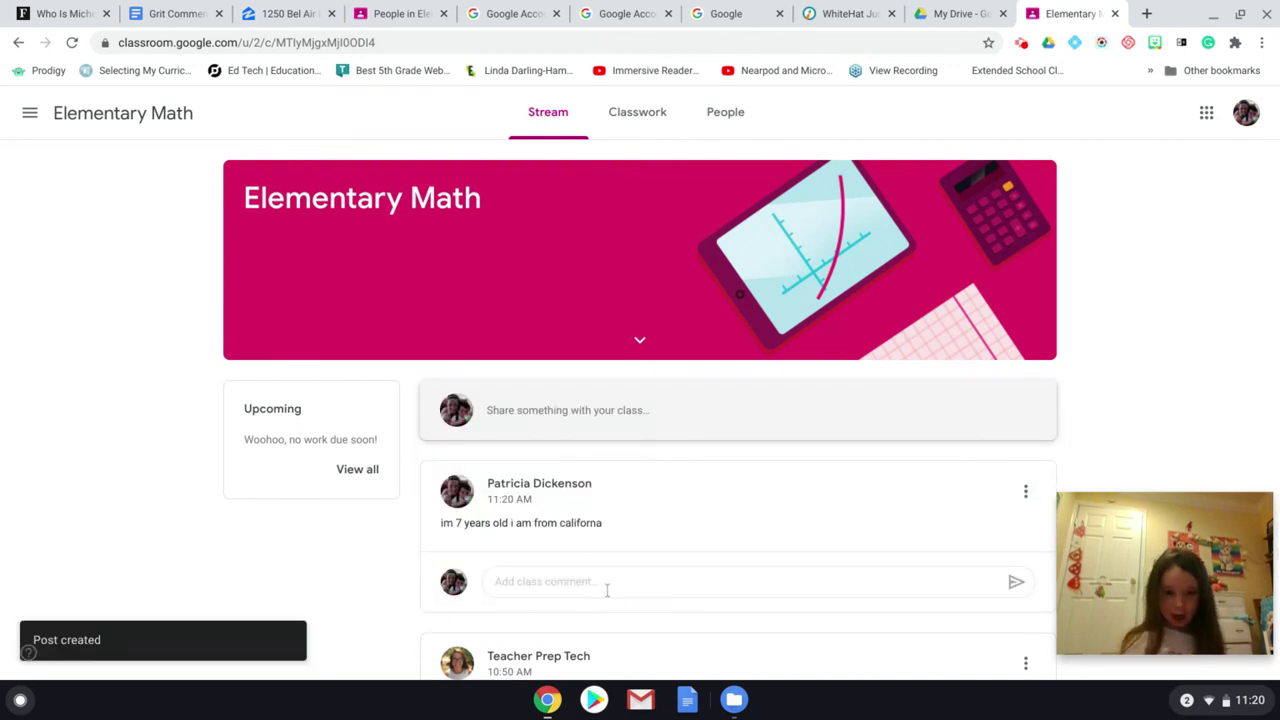
left_click(607, 595)
left_click(686, 558)
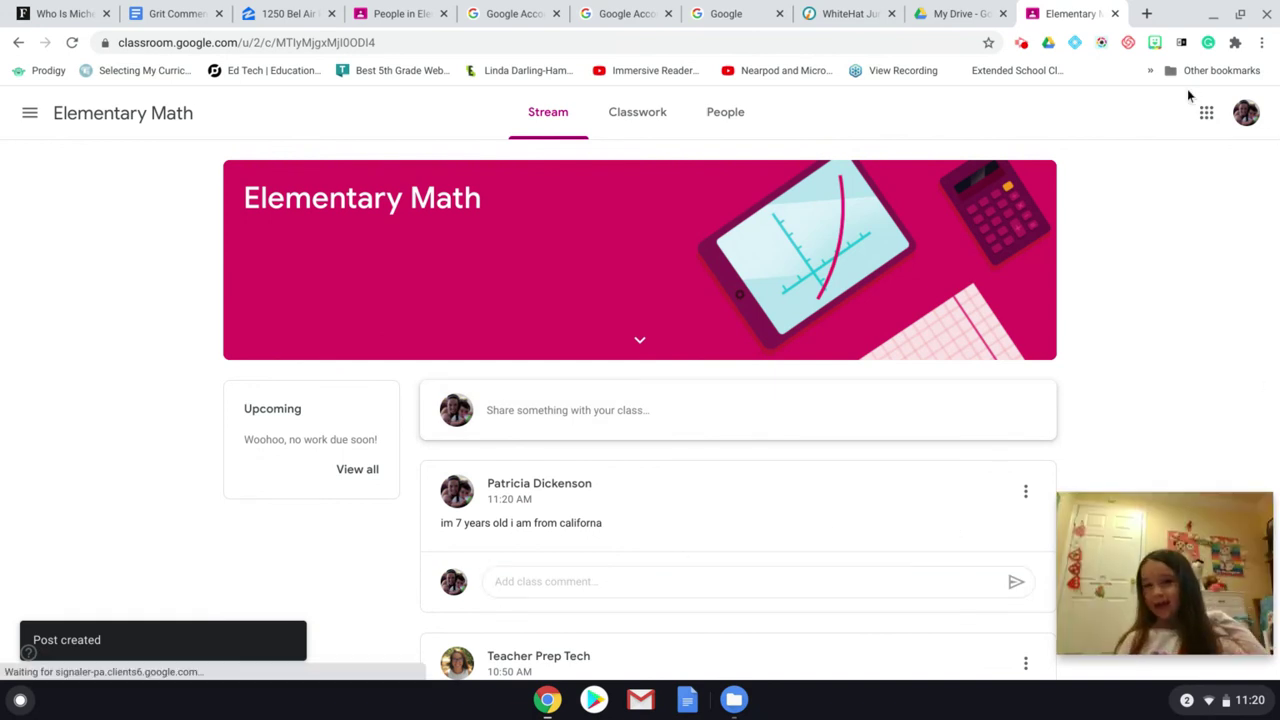
left_click(1206, 115)
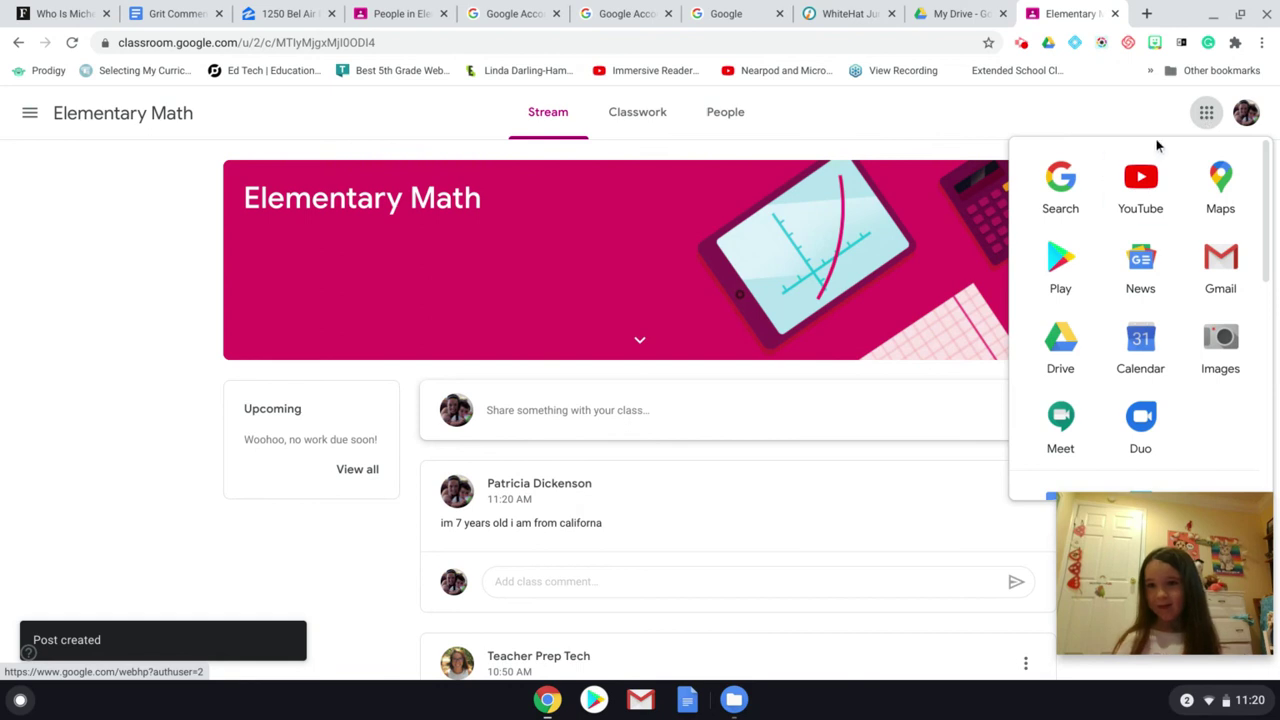
left_click(1132, 90)
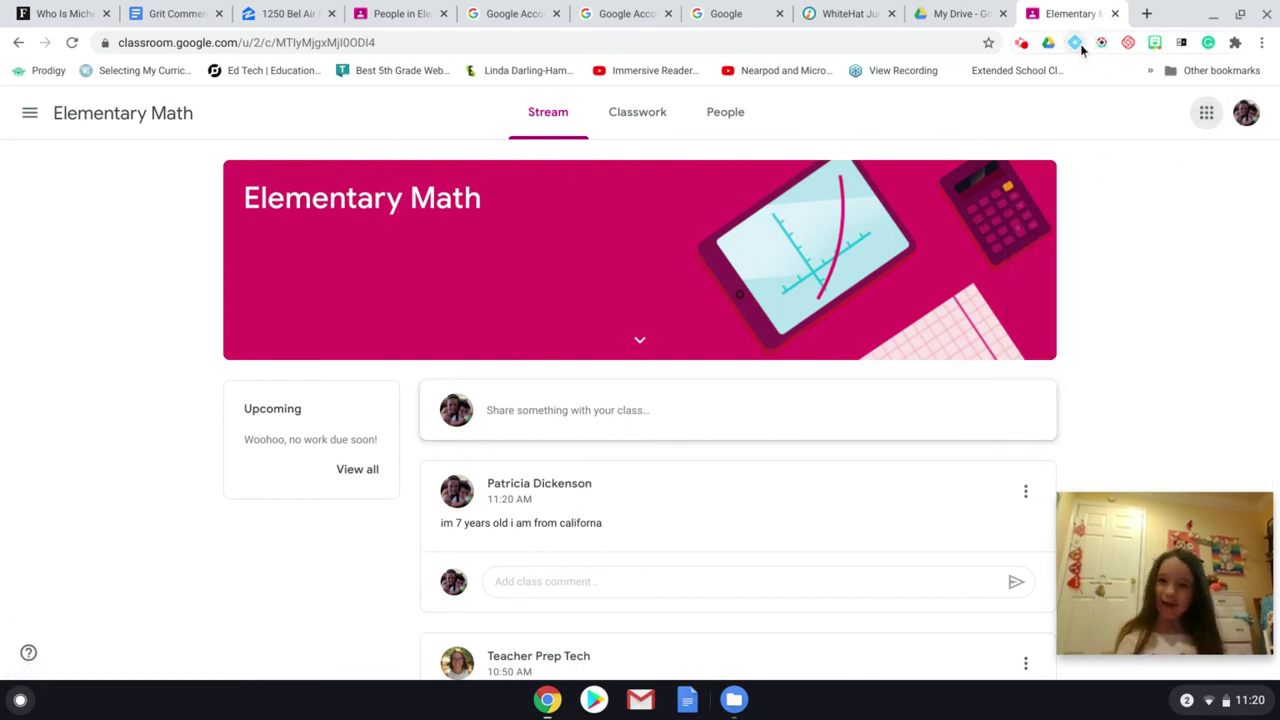